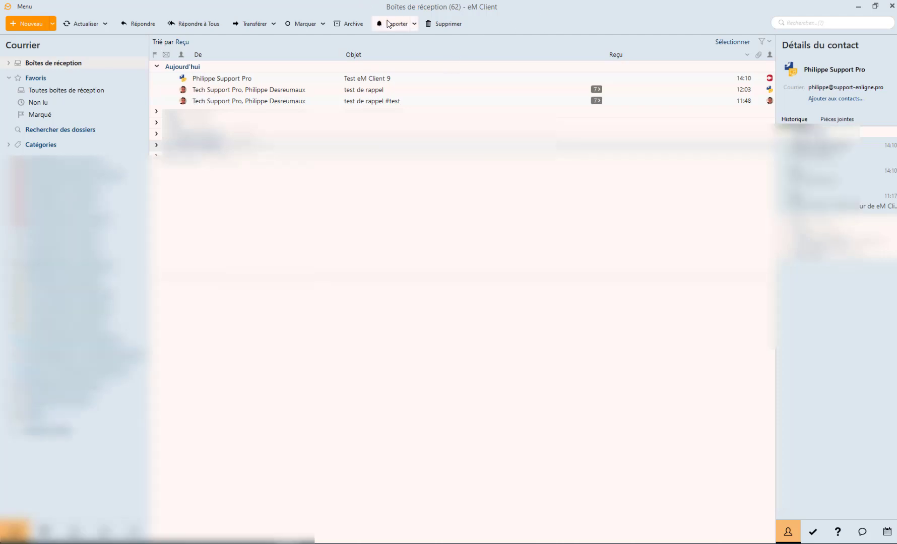
# Enable send cancellation with a 10 secondes delay in the mail sending settings, then save and close the settings.
pyautogui.click(24, 6)
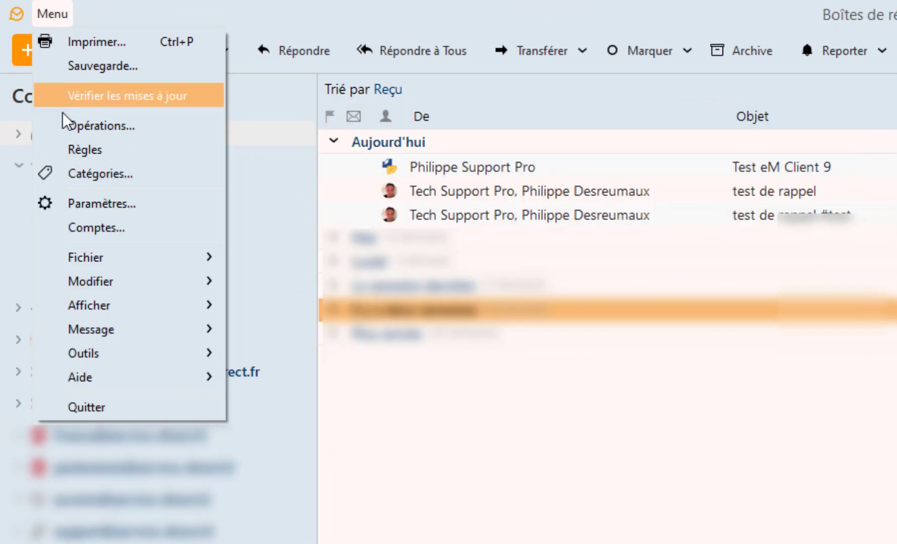
pyautogui.click(73, 206)
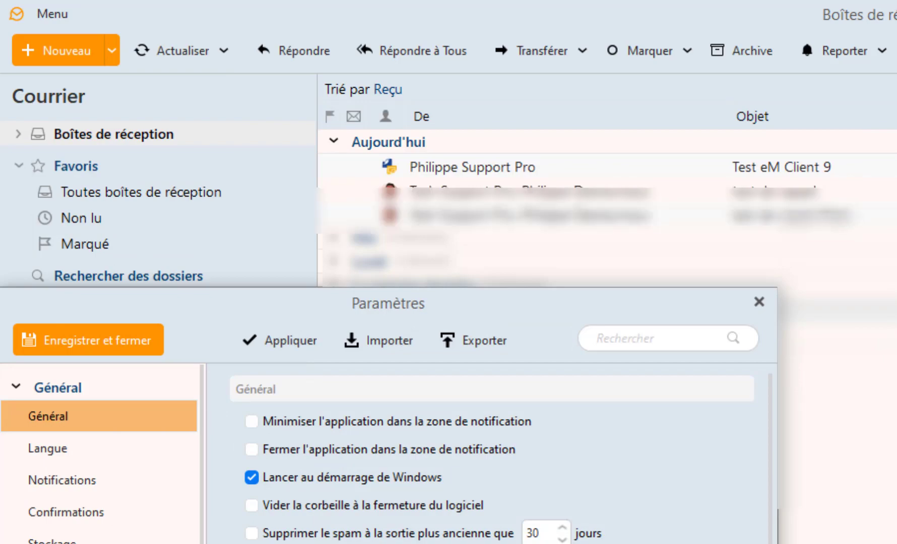
pyautogui.click(60, 460)
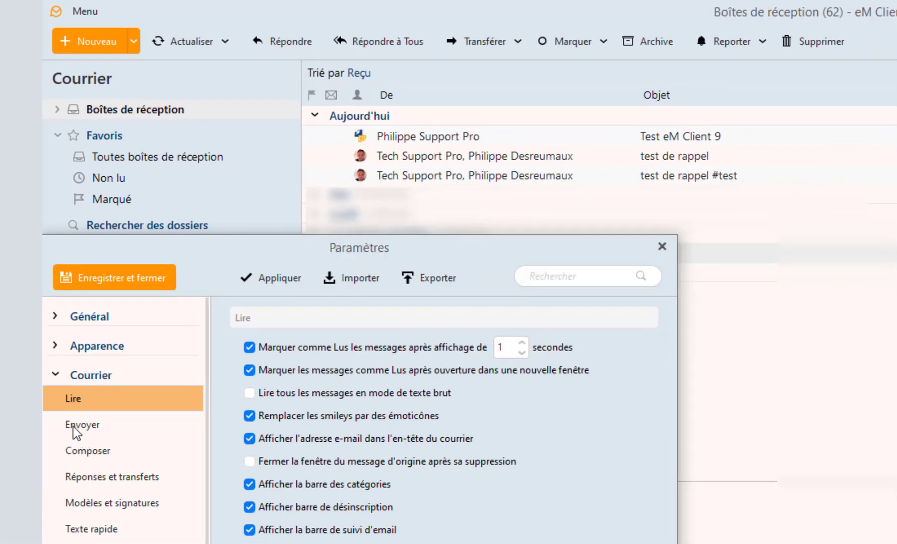
pyautogui.click(73, 426)
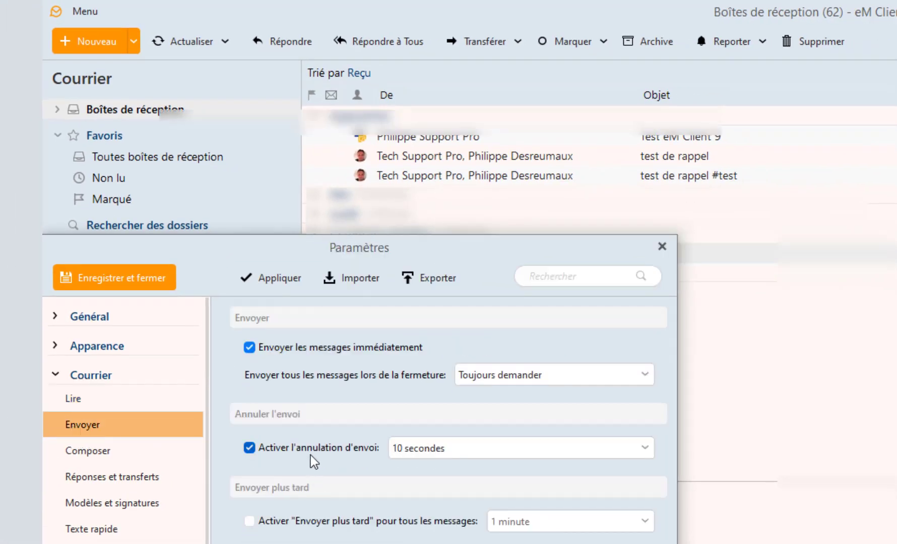
pyautogui.click(339, 454)
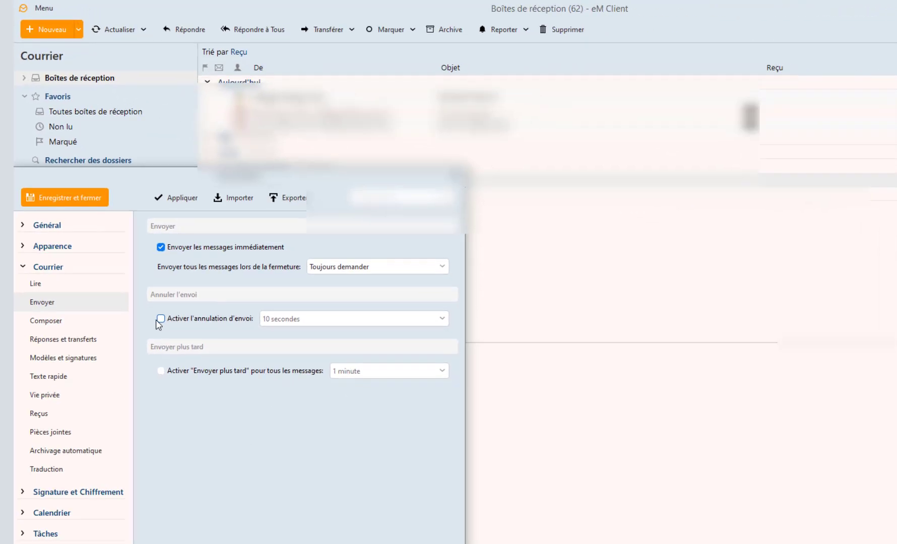
pyautogui.click(250, 450)
pyautogui.click(252, 258)
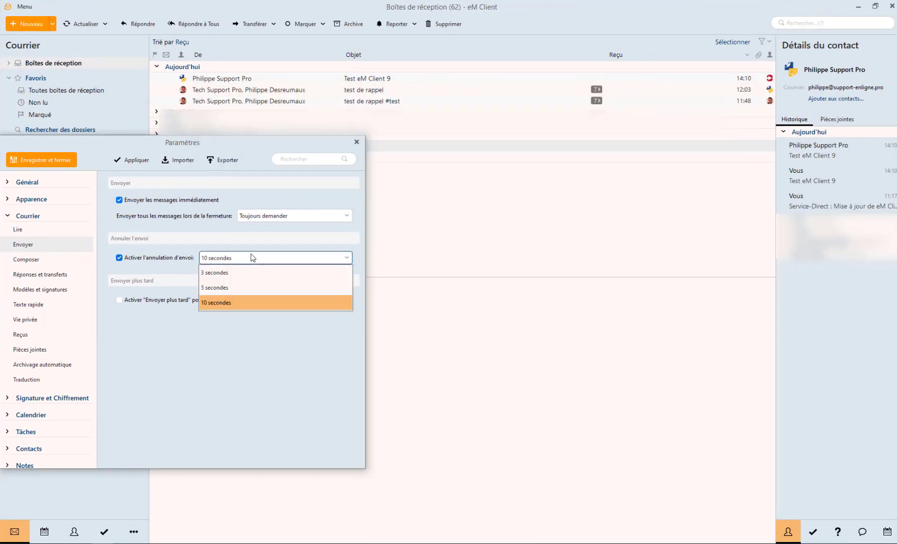
pyautogui.click(233, 301)
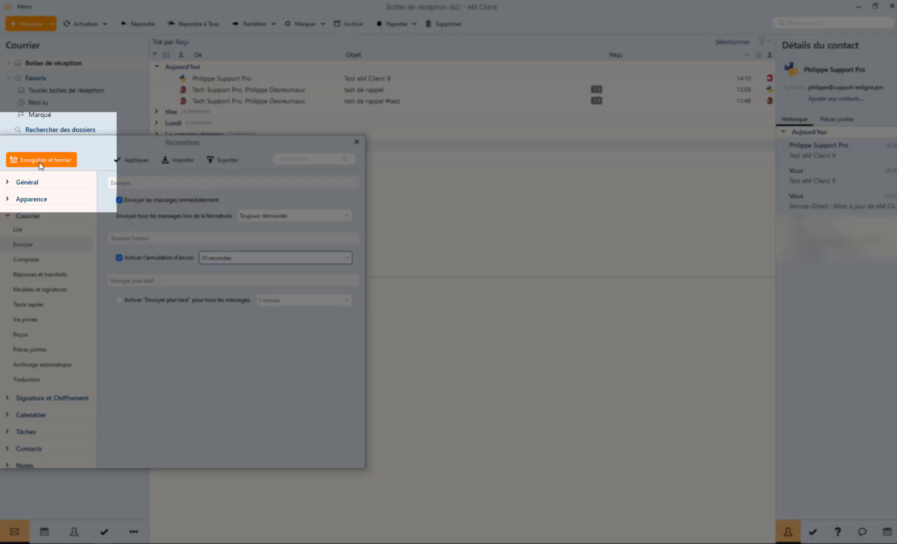
pyautogui.click(41, 160)
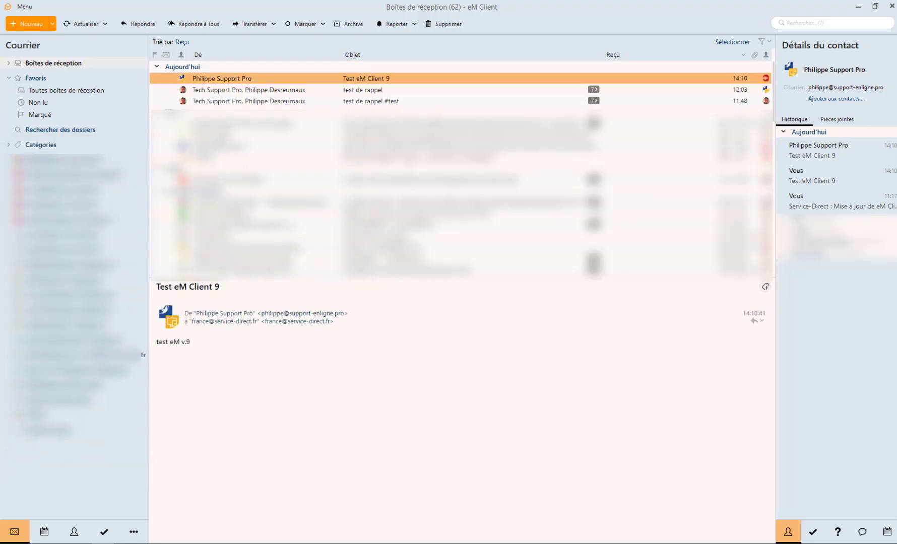
# Collapse the older date groups below today's messages in the inbox.
pyautogui.press('Down')
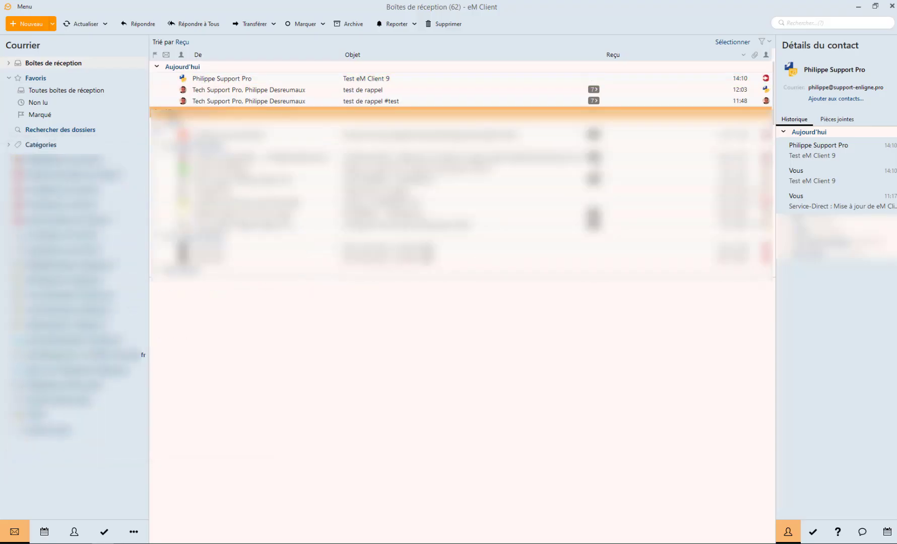
pyautogui.press('Down')
pyautogui.press('Down')
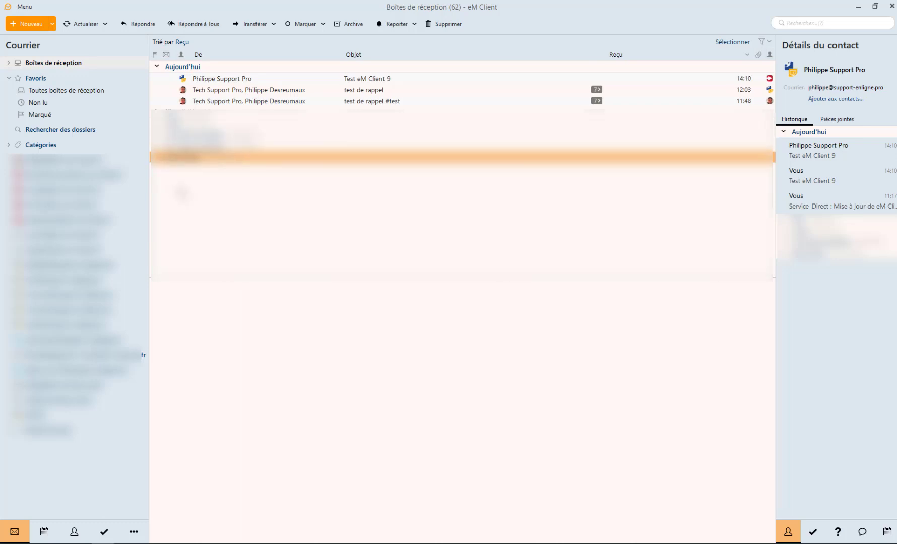
# Reply to the "Test eM Client 9" message with "non ne pars pas !" and send it.
pyautogui.click(246, 81)
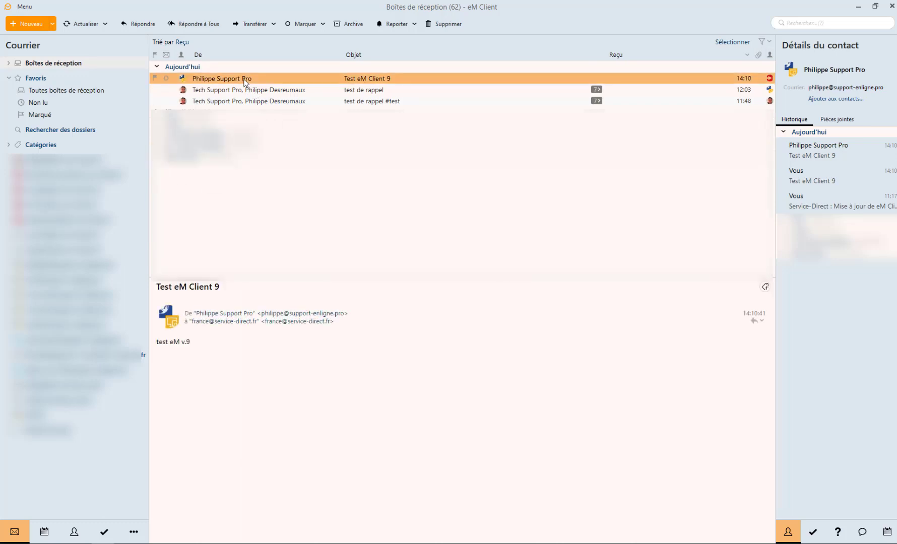
pyautogui.click(137, 24)
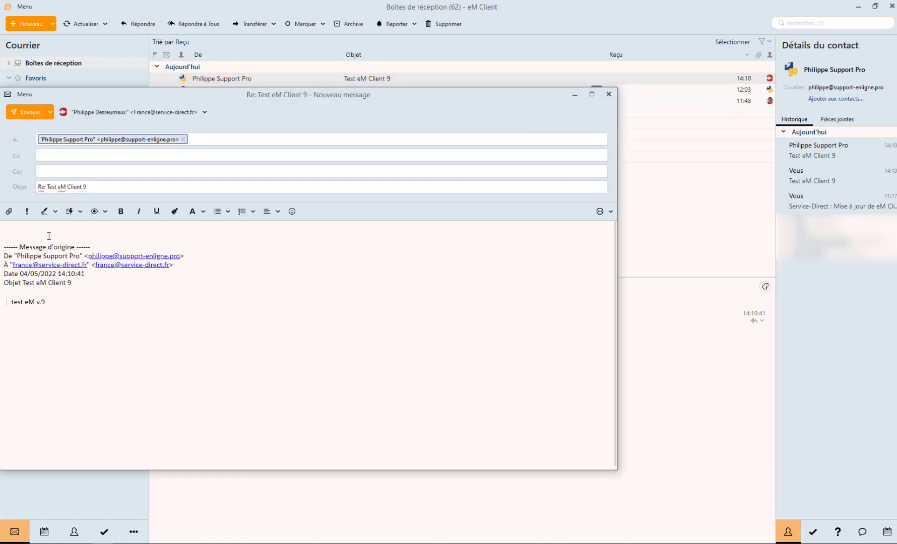
pyautogui.write('non ne pars pas !')
pyautogui.press('Return')
pyautogui.click(52, 228)
pyautogui.press('Delete')
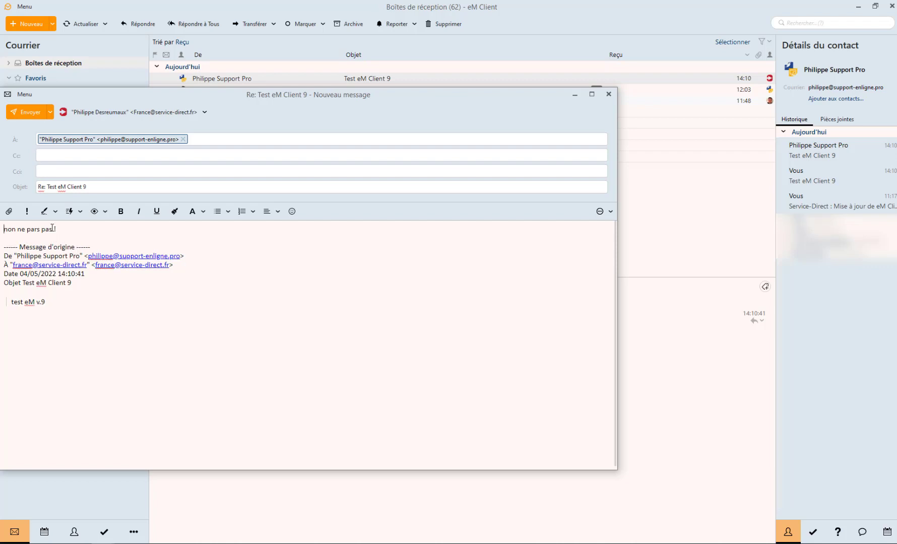
pyautogui.click(31, 117)
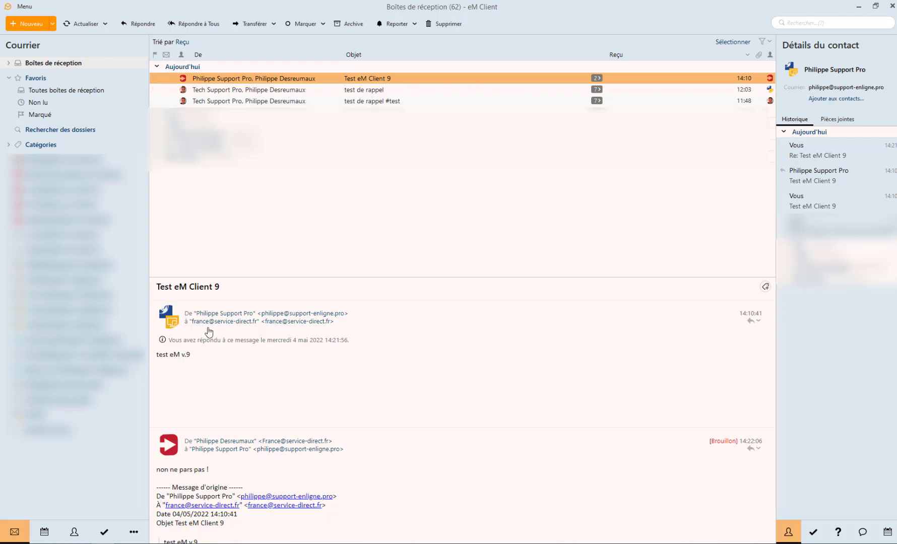
# Locate the unsent reply marked Brouillon in the "Test eM Client 9" conversation and reopen it for editing.
pyautogui.scroll(-3, 352, 382)
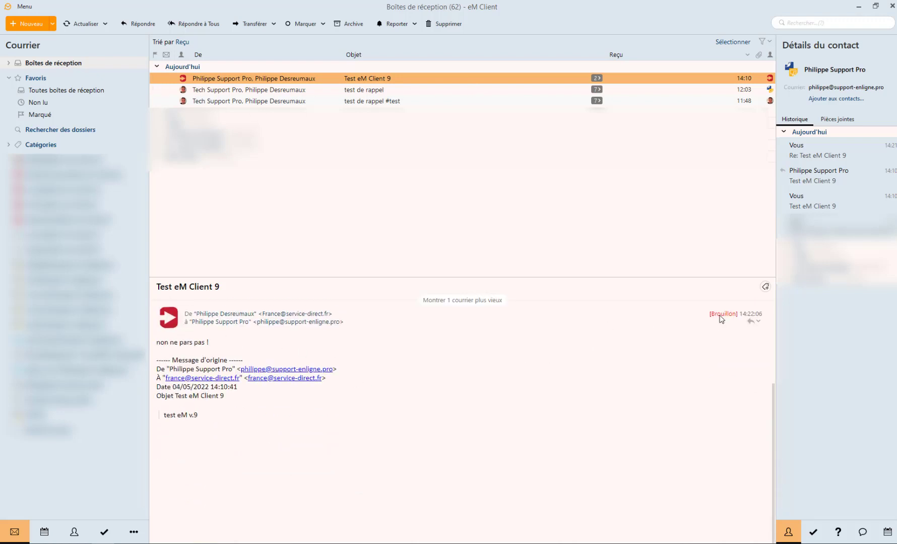
pyautogui.scroll(3, 723, 322)
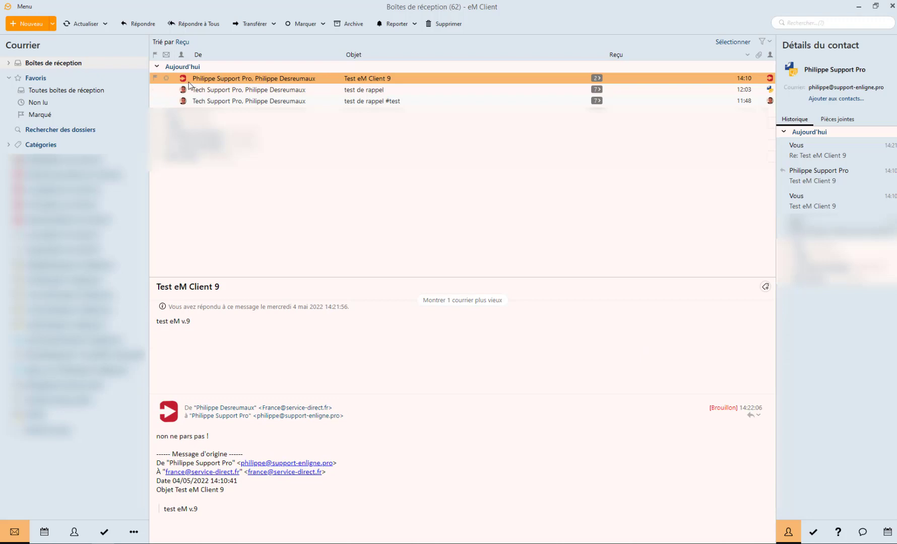
pyautogui.doubleClick(206, 80)
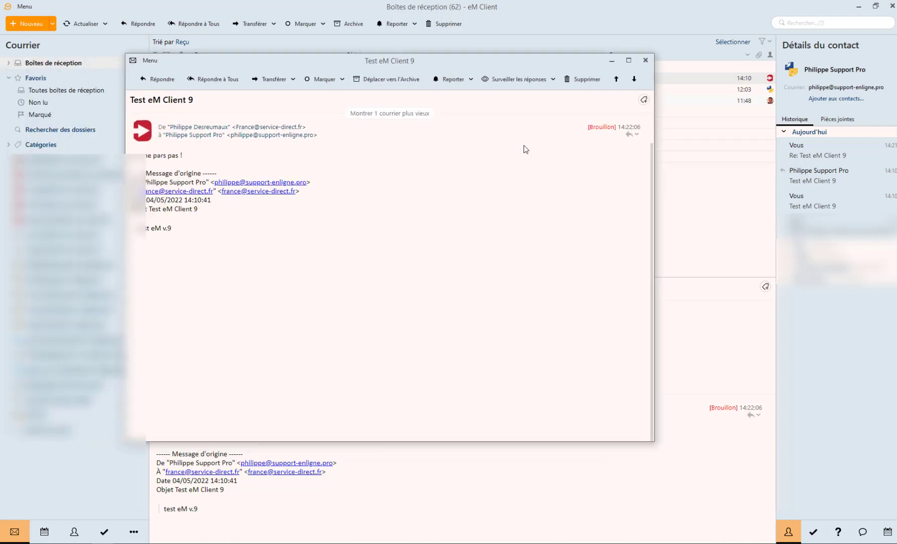
pyautogui.click(628, 134)
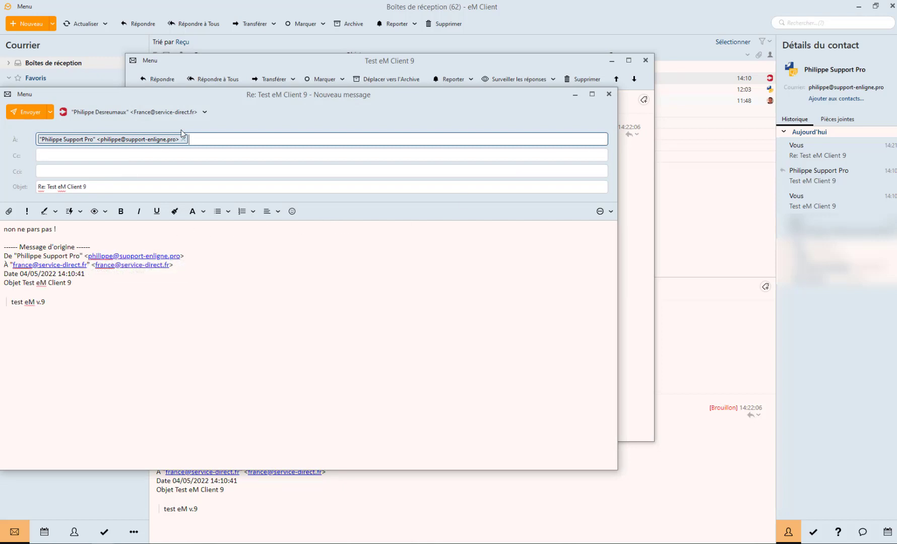
# Append "Essai 2" to the reply text, send the message and close the conversation window.
pyautogui.moveTo(176, 99); pyautogui.dragTo(323, 138)
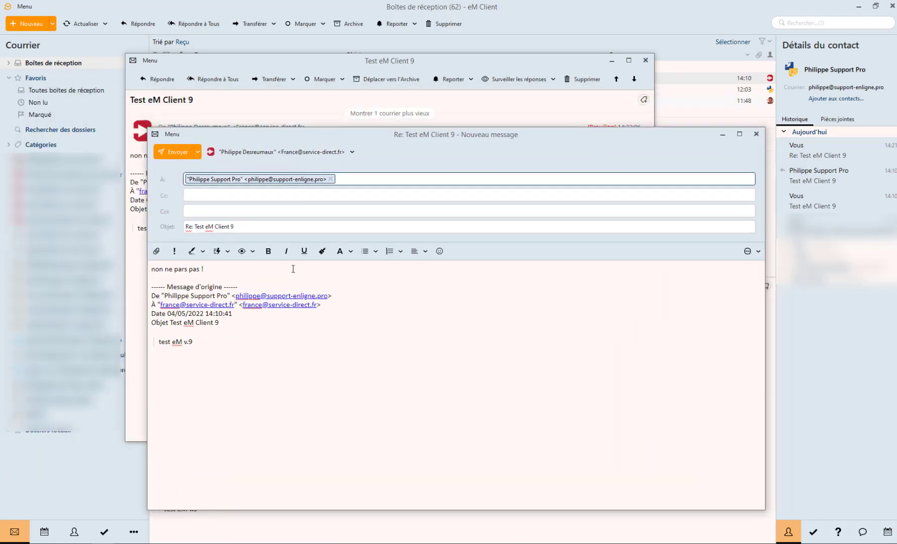
pyautogui.click(207, 271)
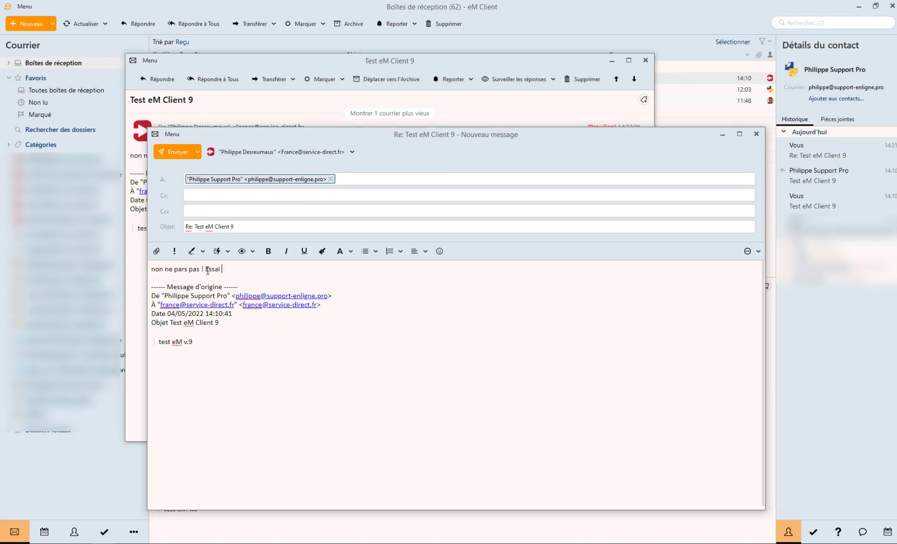
pyautogui.click(178, 152)
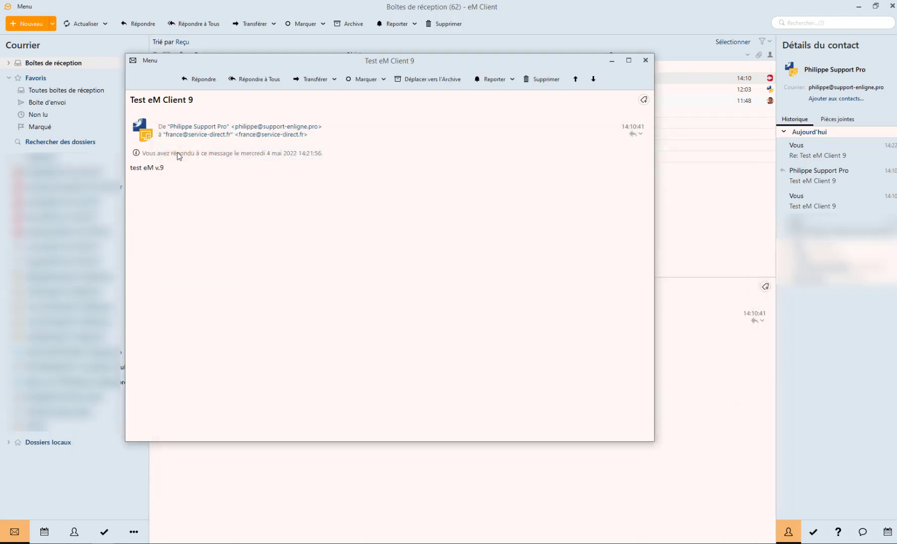
pyautogui.click(646, 60)
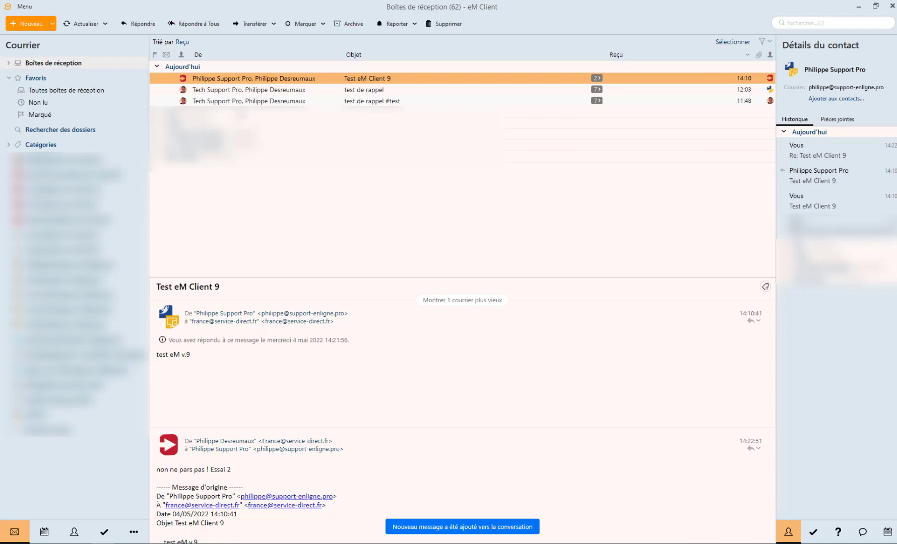
# Refresh the mailboxes and select the newly received "Test eM Client 9" conversation from 14:22.
pyautogui.click(85, 24)
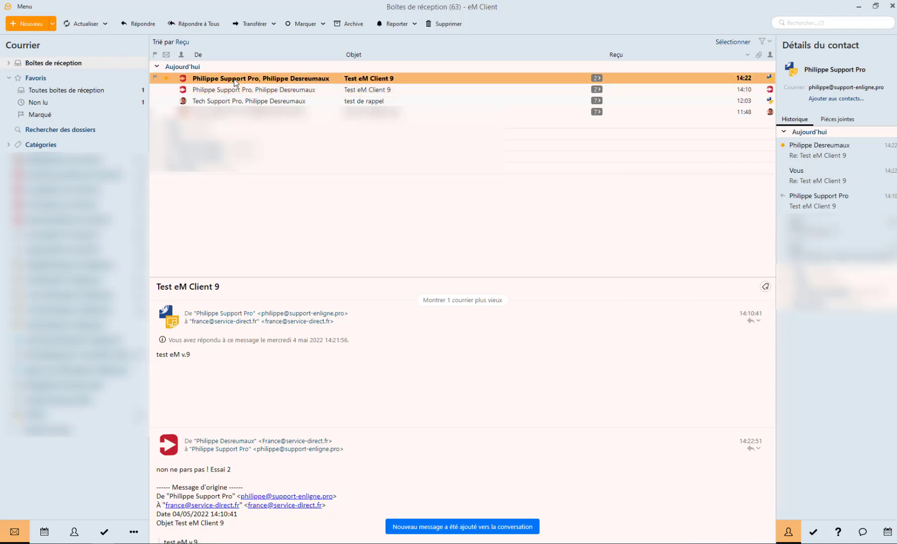
pyautogui.click(218, 350)
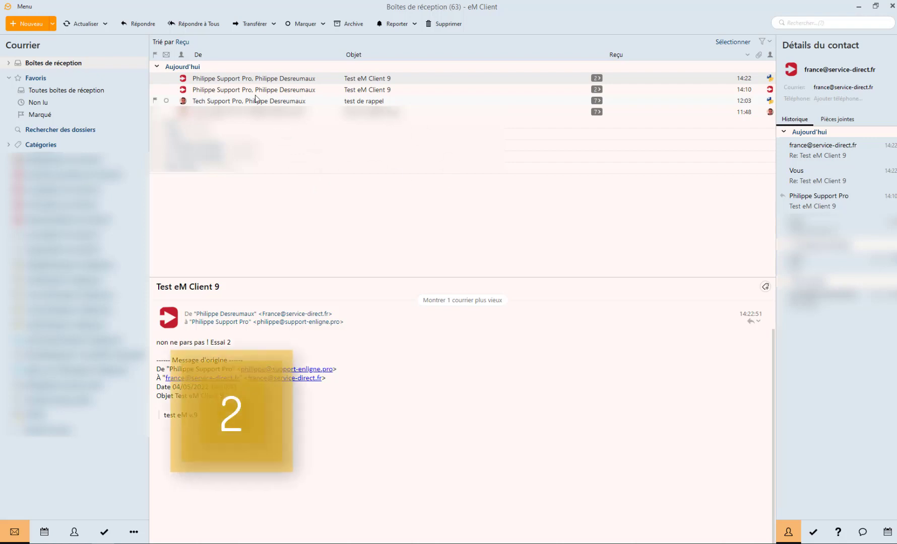
pyautogui.rightClick(242, 344)
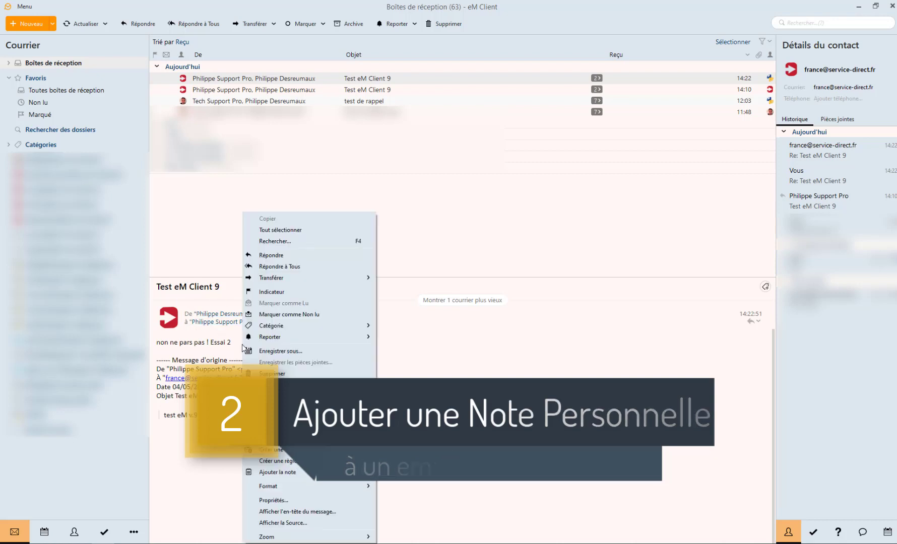
pyautogui.click(232, 80)
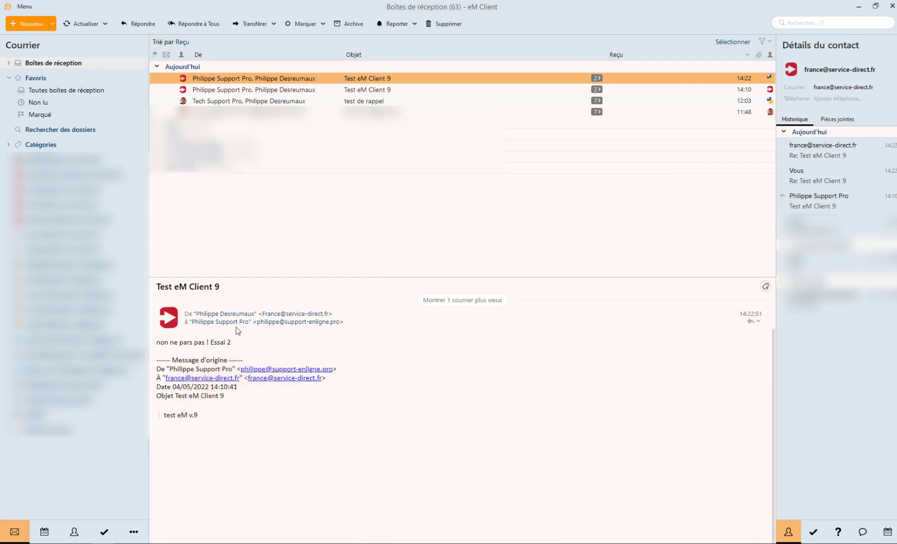
# Add the personal note "note pour tester" to the "non ne pars pas ! Essai 2" message.
pyautogui.rightClick(249, 349)
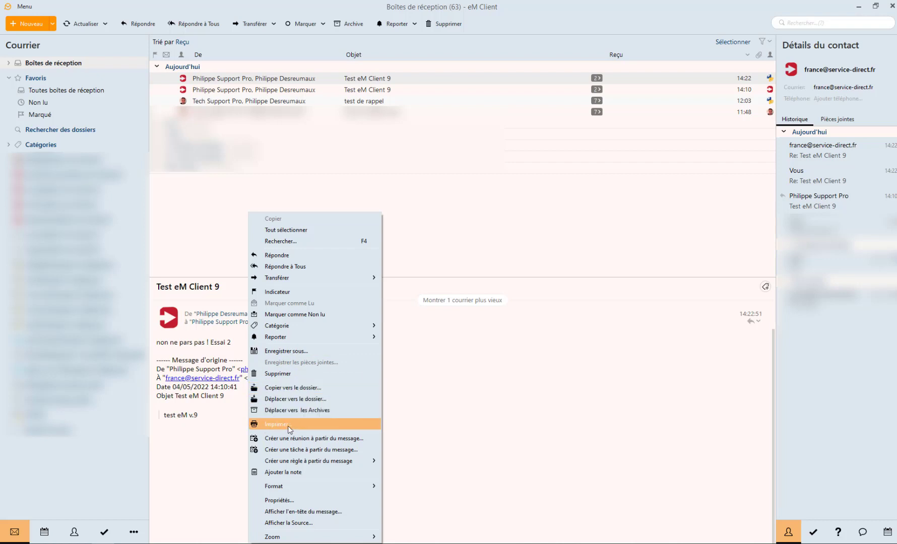
pyautogui.click(282, 473)
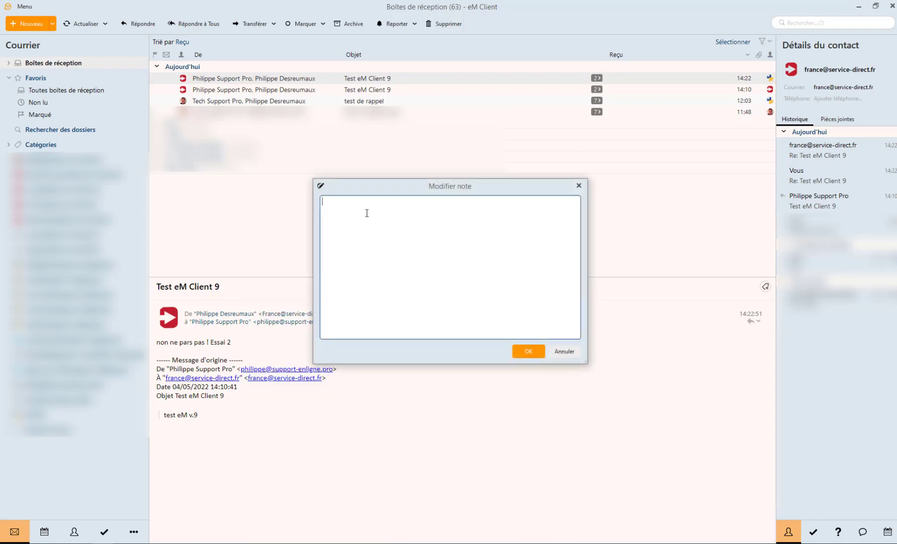
pyautogui.write('note pour tester')
pyautogui.click(526, 353)
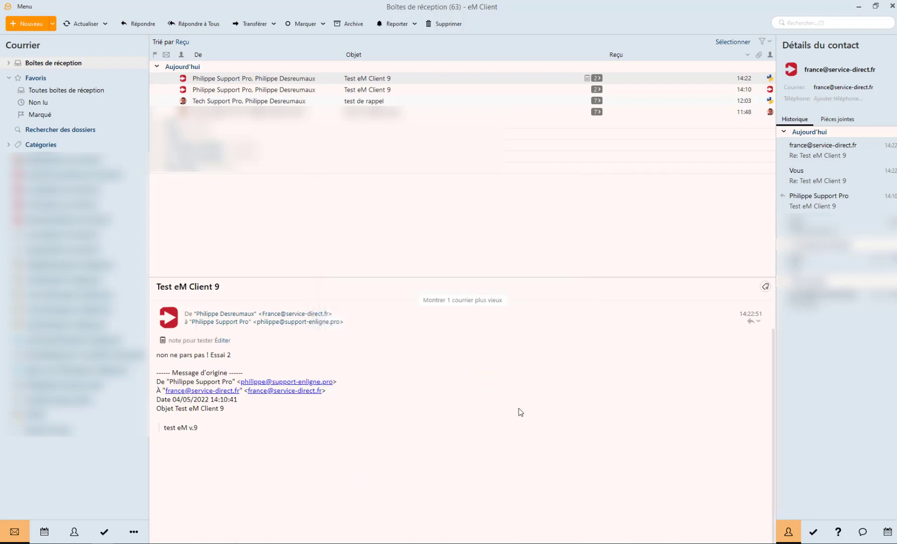
# Edit the message's note by inserting "121212" before its existing text.
pyautogui.click(223, 341)
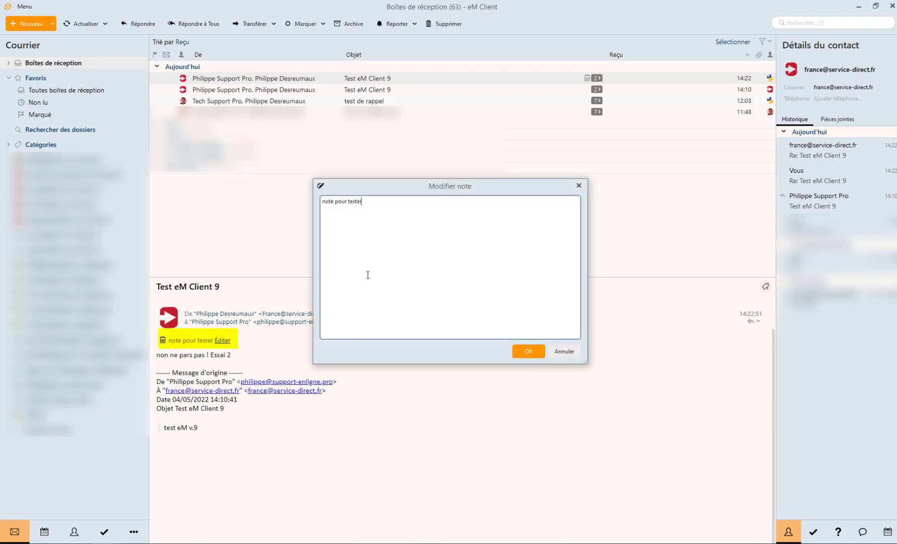
pyautogui.press('Home')
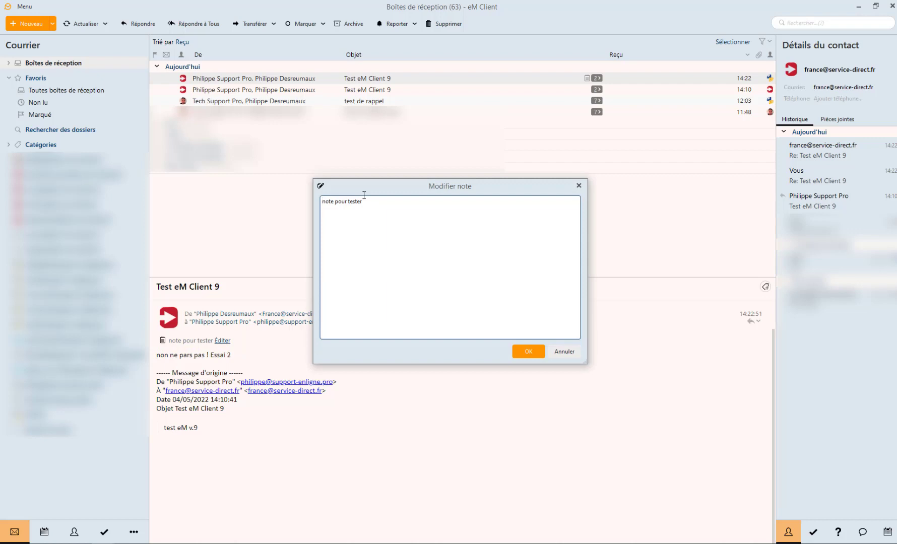
pyautogui.write('121212')
pyautogui.click(528, 351)
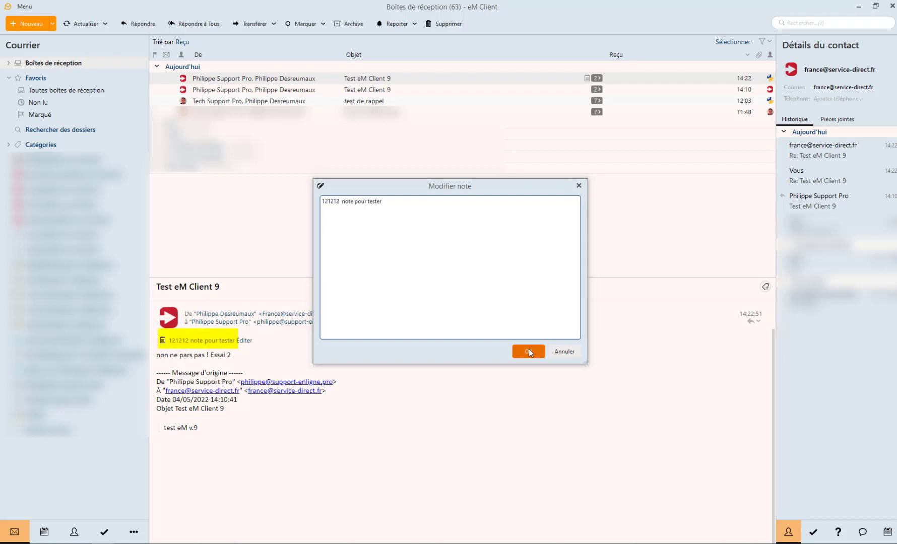
# Remove the personal note from the message by clearing all of its text and confirming.
pyautogui.click(244, 341)
pyautogui.moveTo(402, 204); pyautogui.dragTo(280, 204)
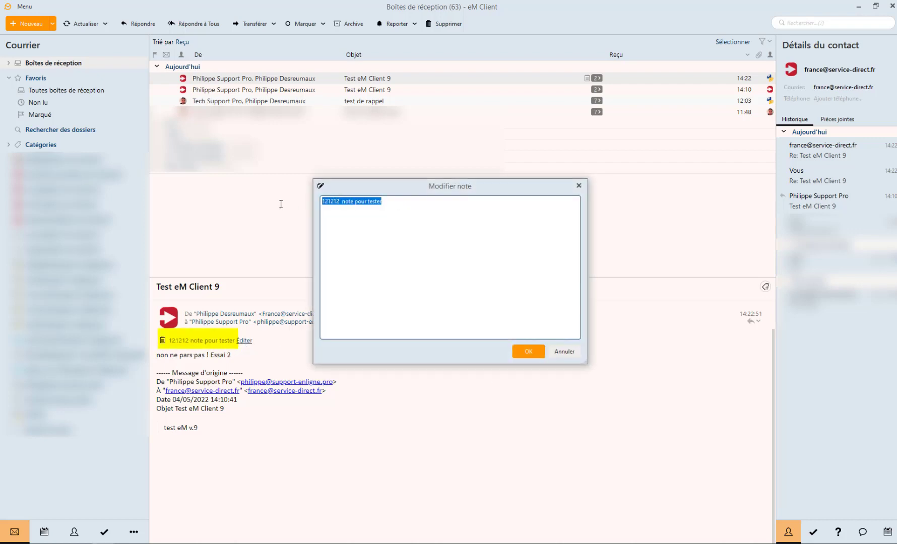
pyautogui.press('BackSpace')
pyautogui.click(526, 352)
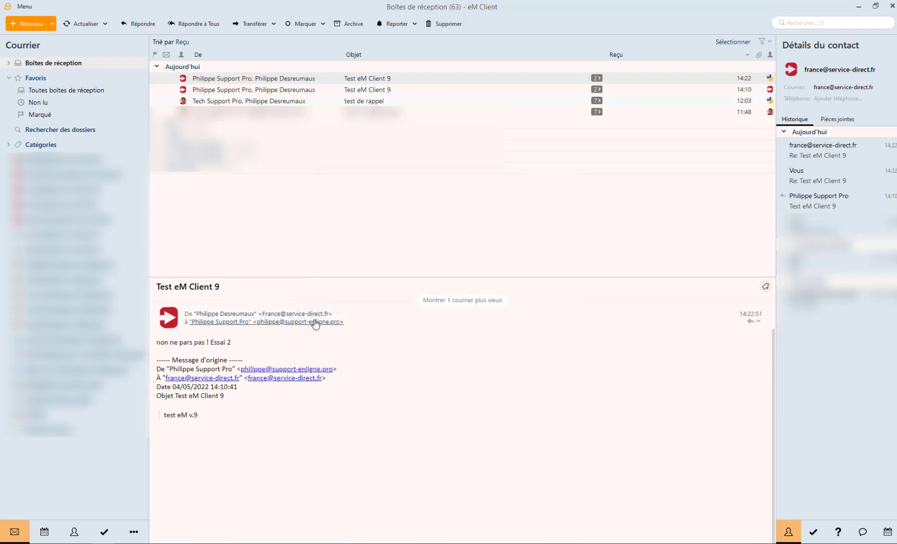
pyautogui.moveTo(309, 324)
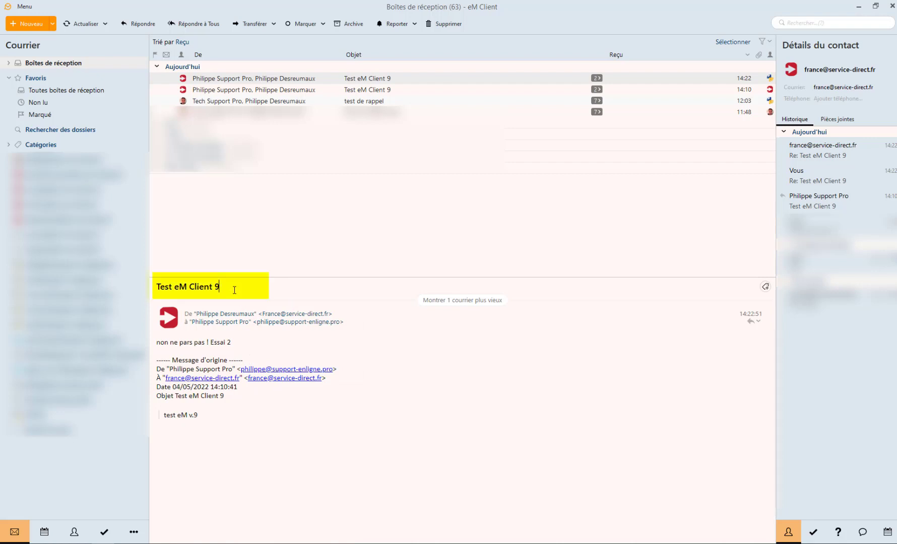
# Append "#test" to the subject of the open "Test eM Client 9" message and confirm modifying the email's properties.
pyautogui.write('test')
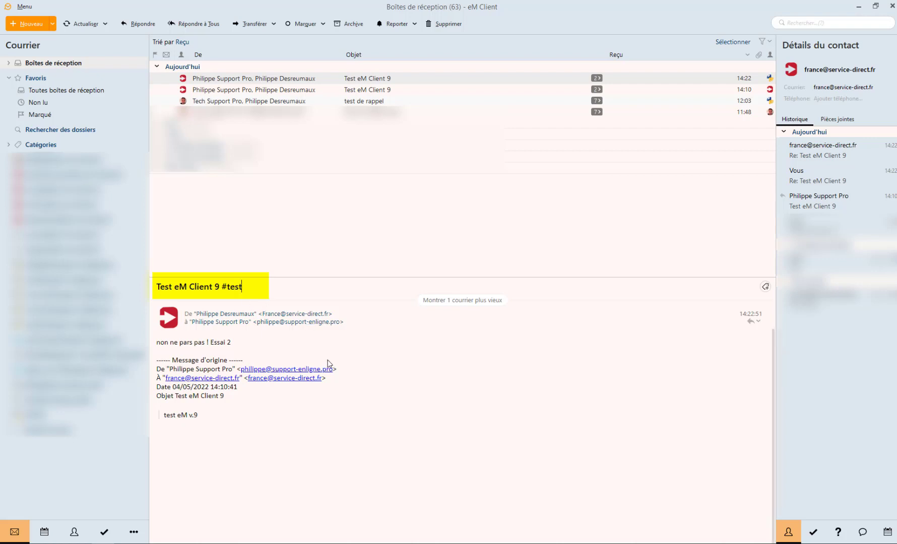
pyautogui.click(429, 359)
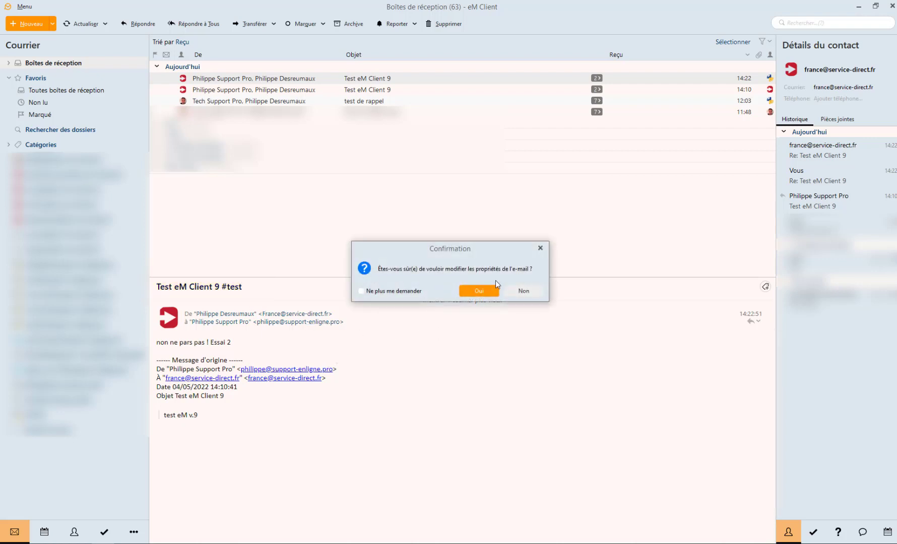
pyautogui.click(483, 291)
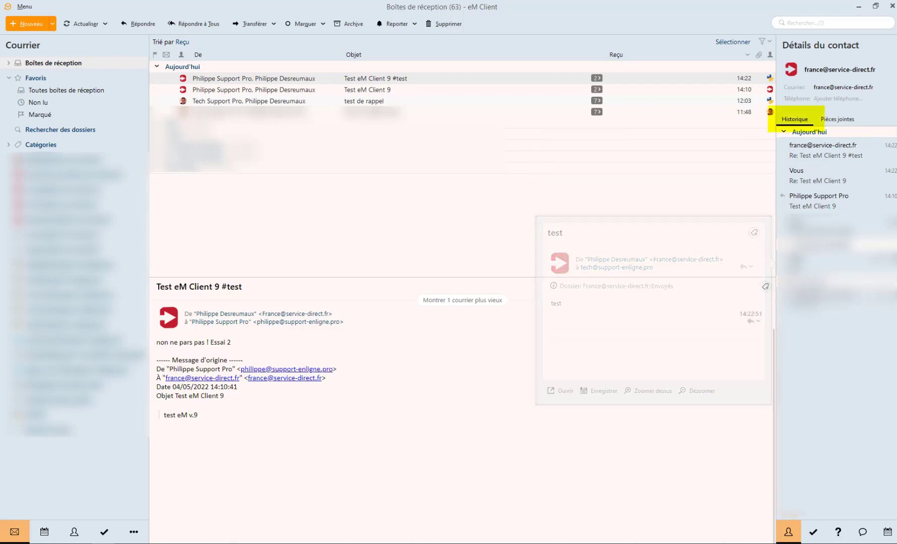
# Select the "Test eM Client 9" conversation from 14:10 and examine previews of the emails in the contact's history, including the "#test" message.
pyautogui.click(842, 120)
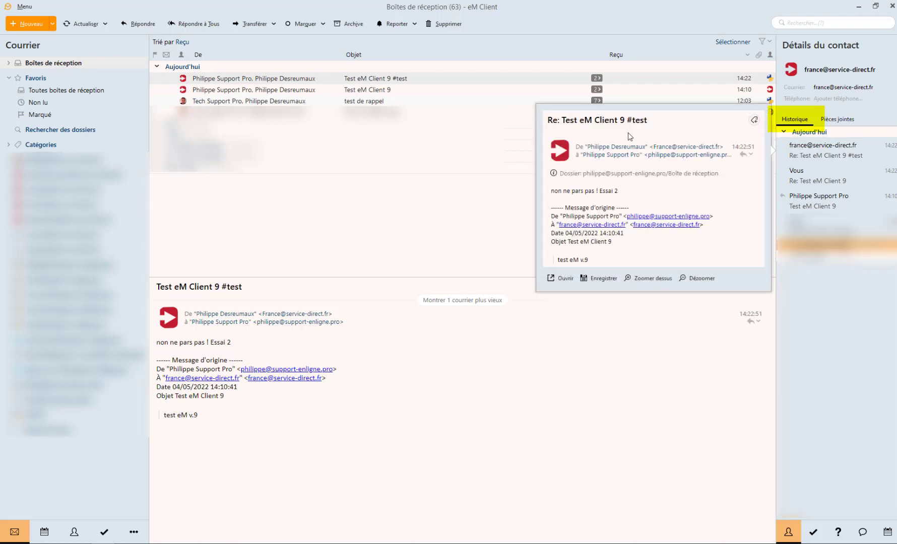
pyautogui.click(267, 90)
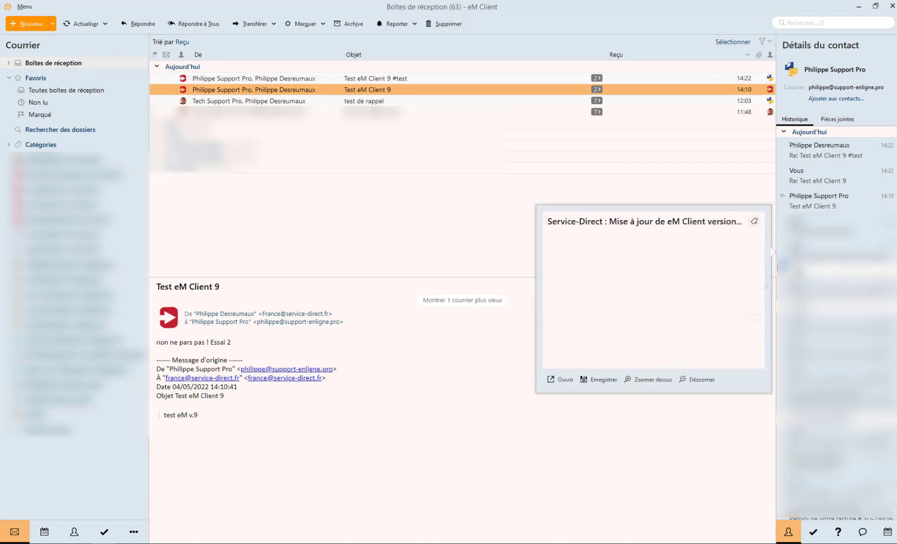
pyautogui.click(831, 278)
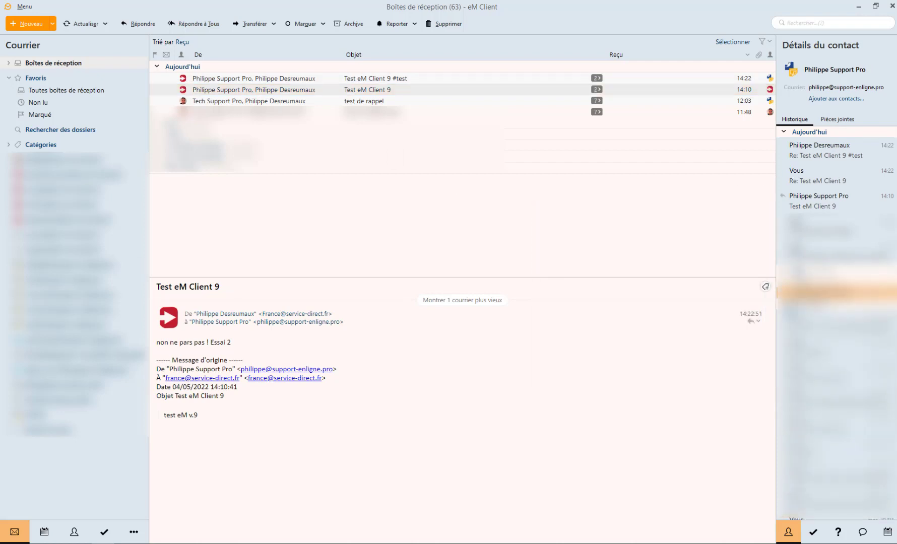
pyautogui.moveTo(818, 157)
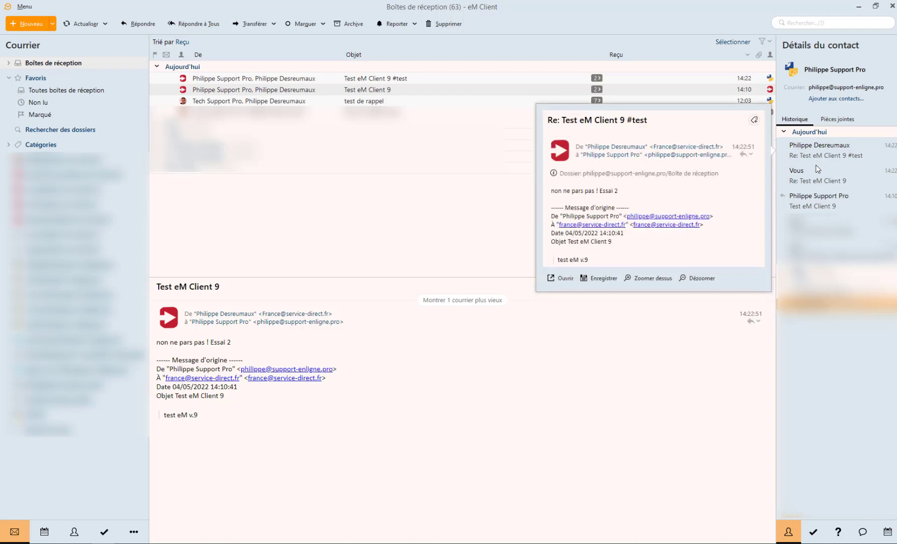
pyautogui.moveTo(816, 227)
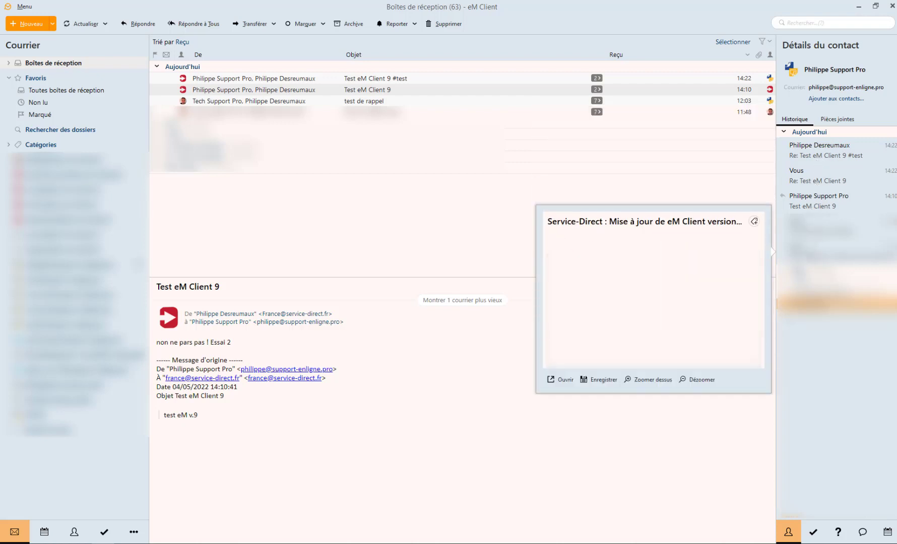
pyautogui.moveTo(804, 177)
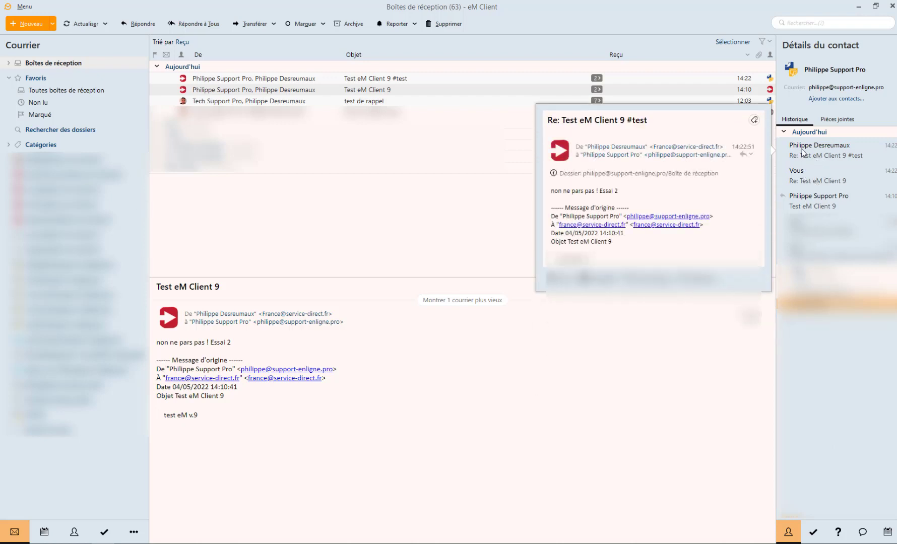
pyautogui.moveTo(801, 199)
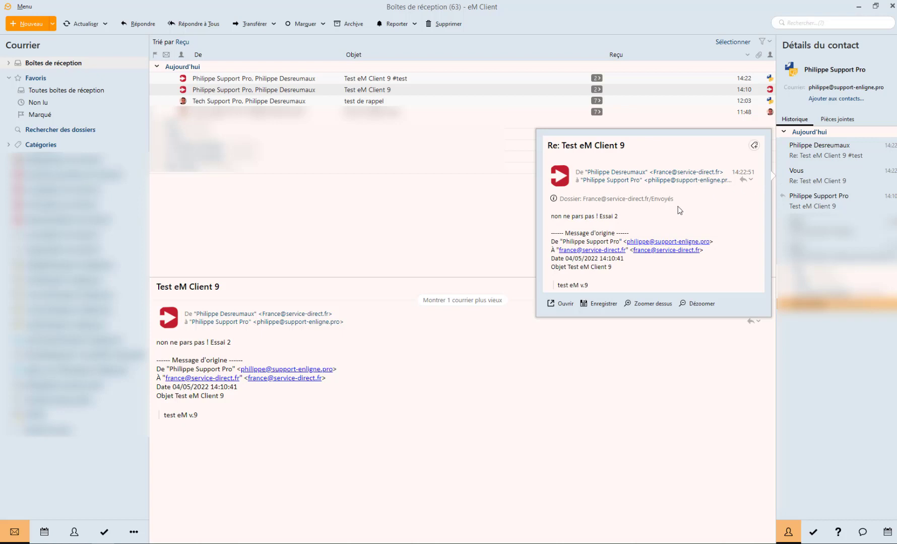
pyautogui.scroll(-1, 662, 223)
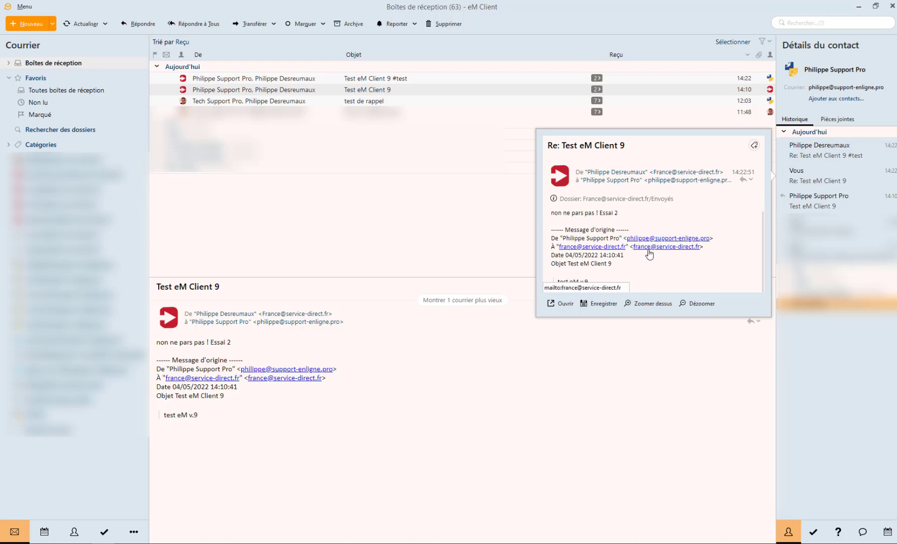
pyautogui.scroll(1, 637, 275)
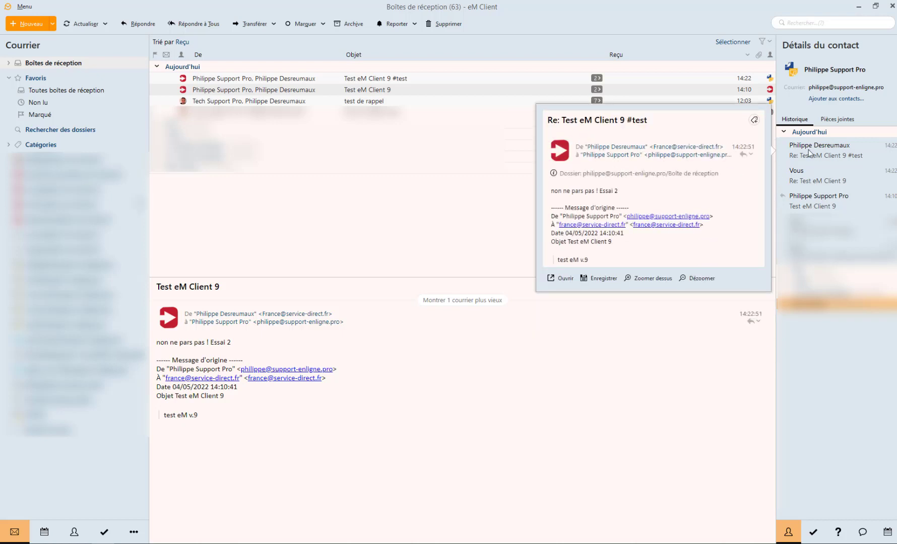
pyautogui.scroll(-1, 632, 224)
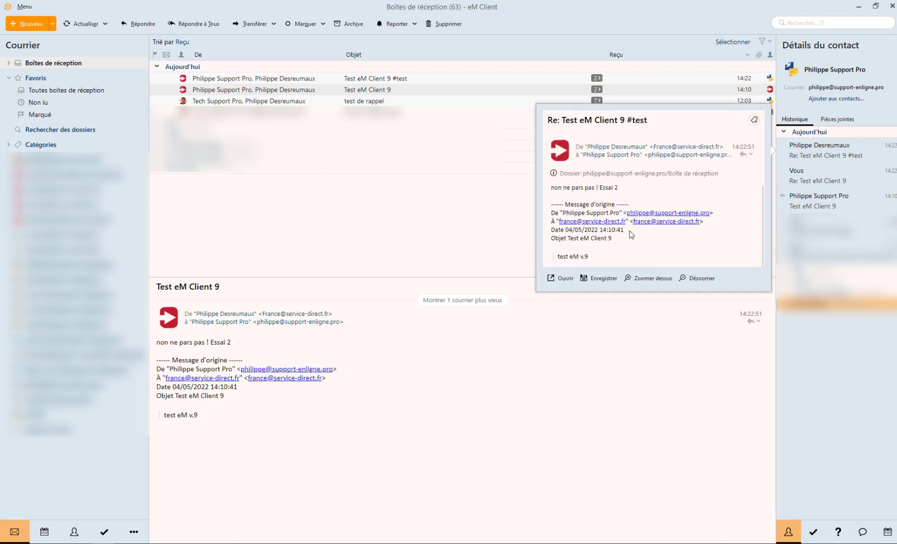
pyautogui.scroll(1, 630, 232)
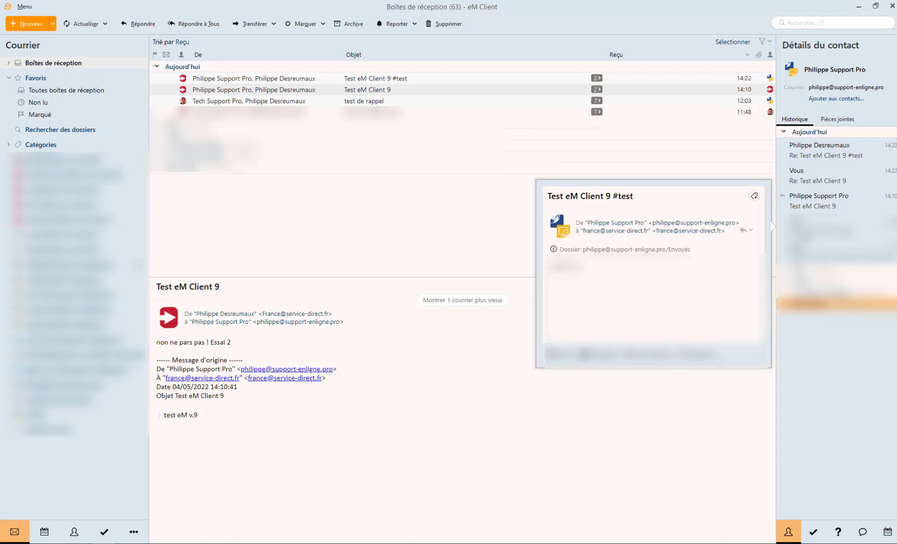
pyautogui.moveTo(826, 252)
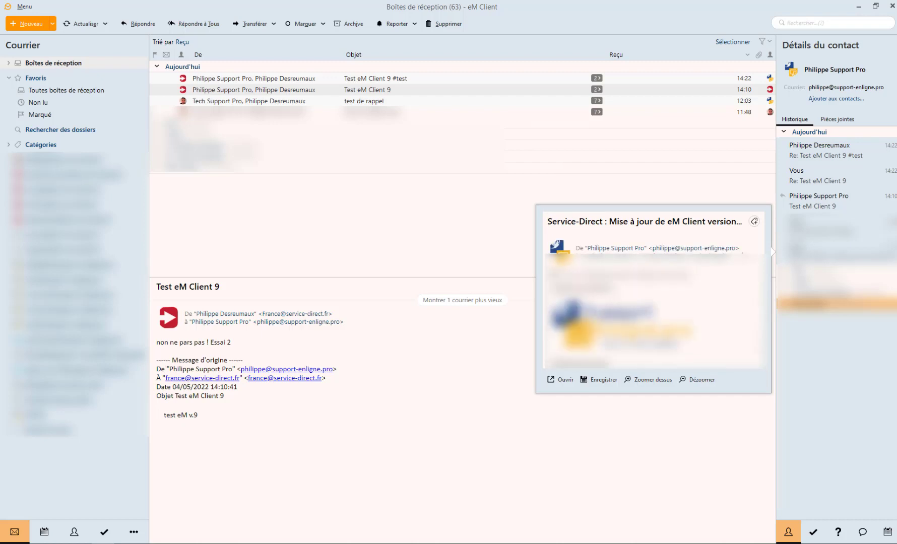
pyautogui.moveTo(839, 198)
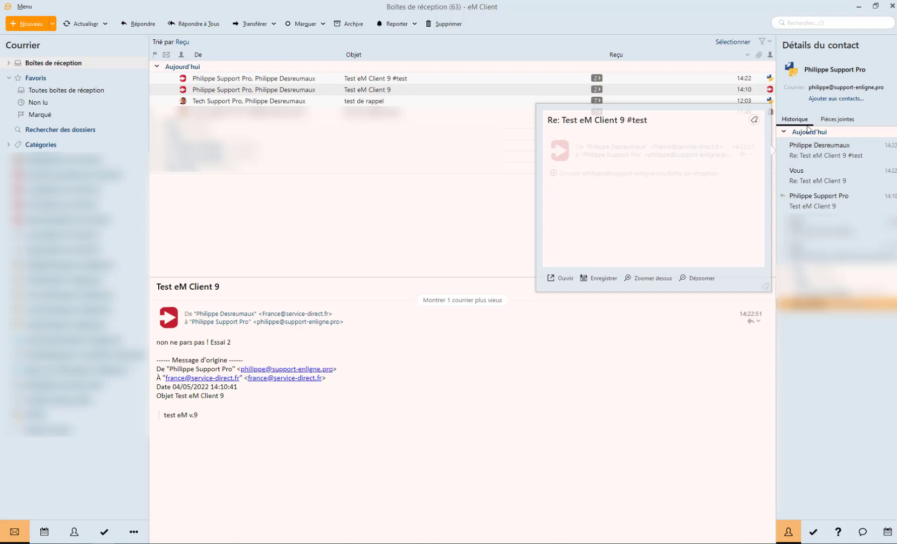
pyautogui.click(431, 189)
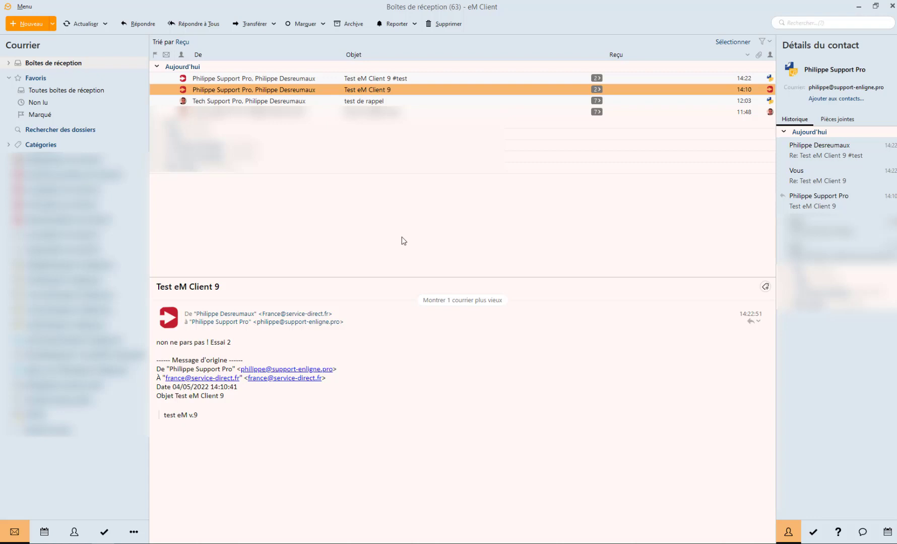
pyautogui.press('Return')
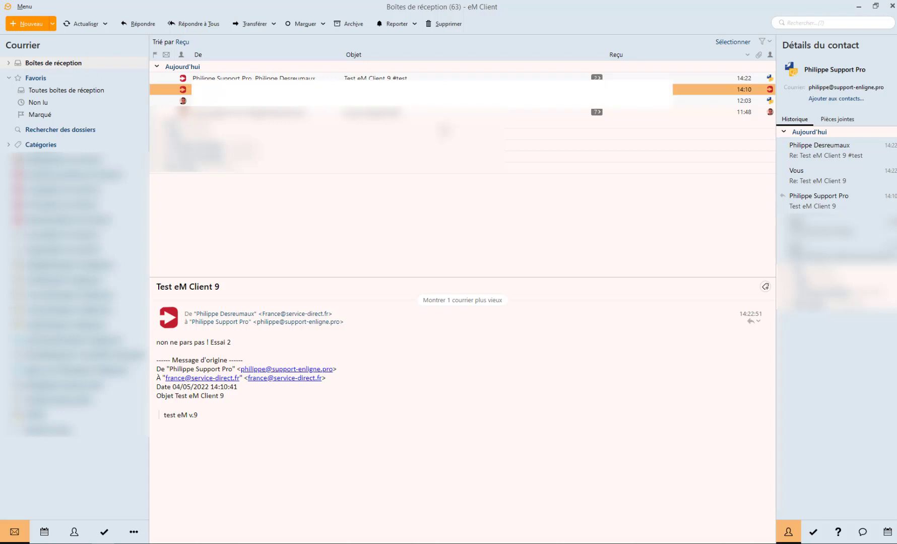